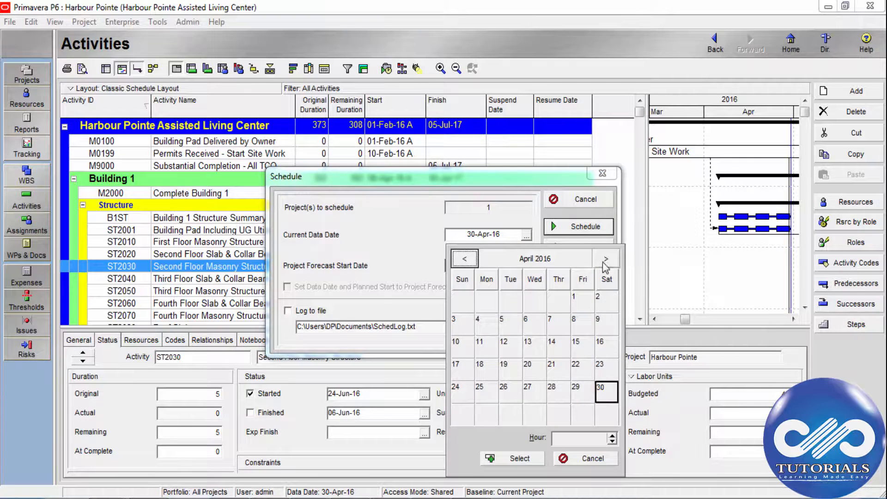
Set the current data date to 05-May-16 and open the scheduling options.
double_click(554, 304)
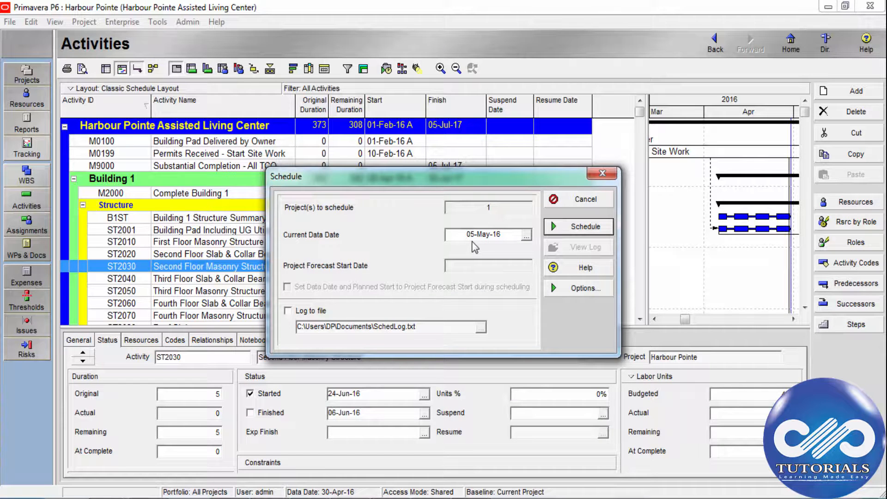
click(581, 287)
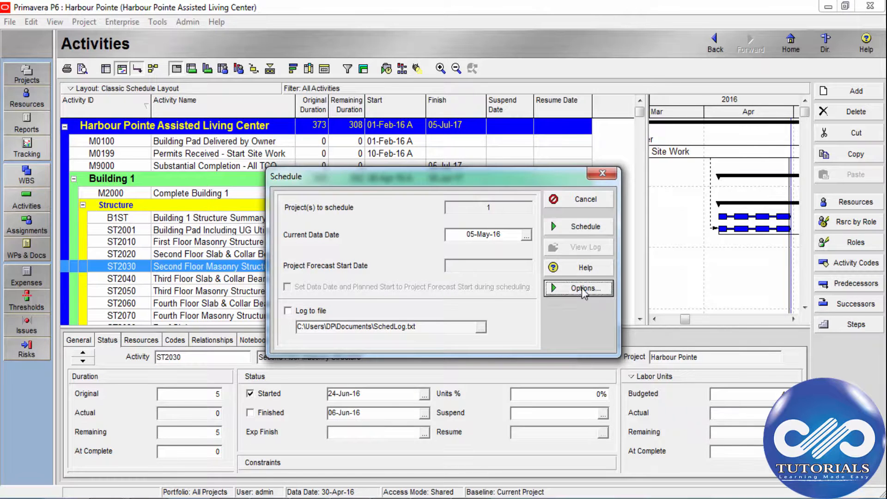
drag(348, 76, 471, 72)
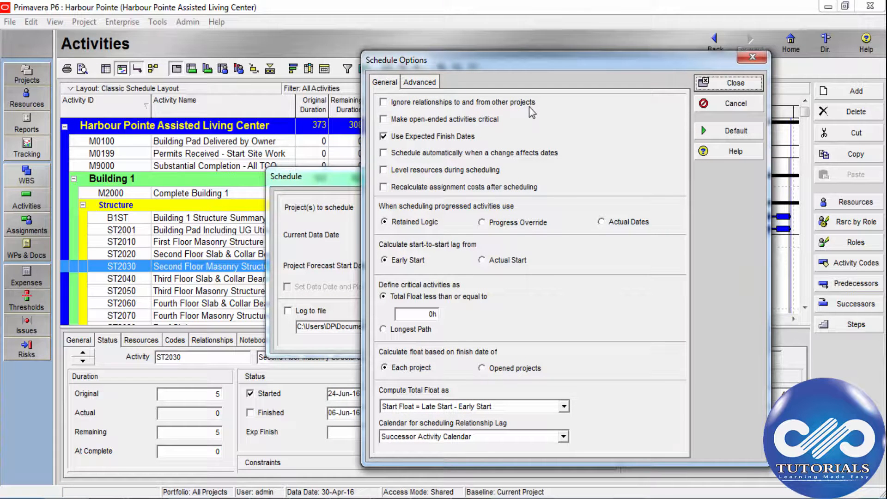
Enable ignoring relationships with other projects, making open-ended activities critical, leveling resources during scheduling, and recalculating assignment costs after scheduling.
click(384, 102)
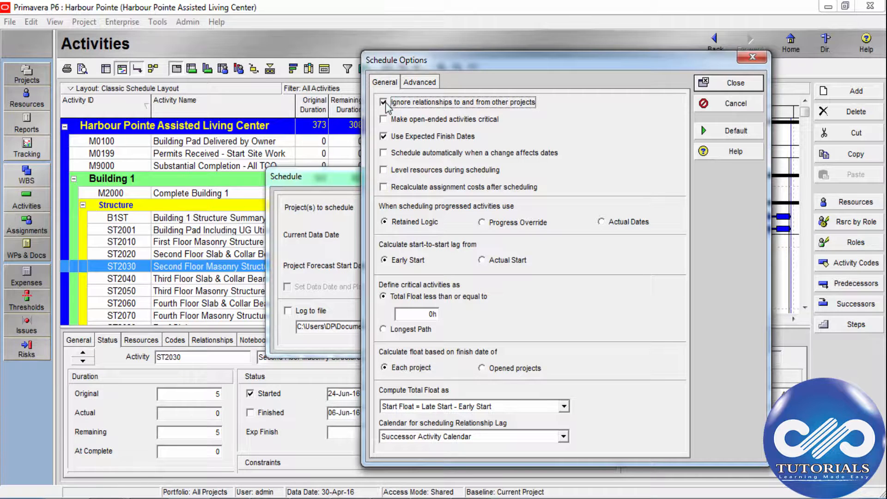
click(387, 104)
click(384, 121)
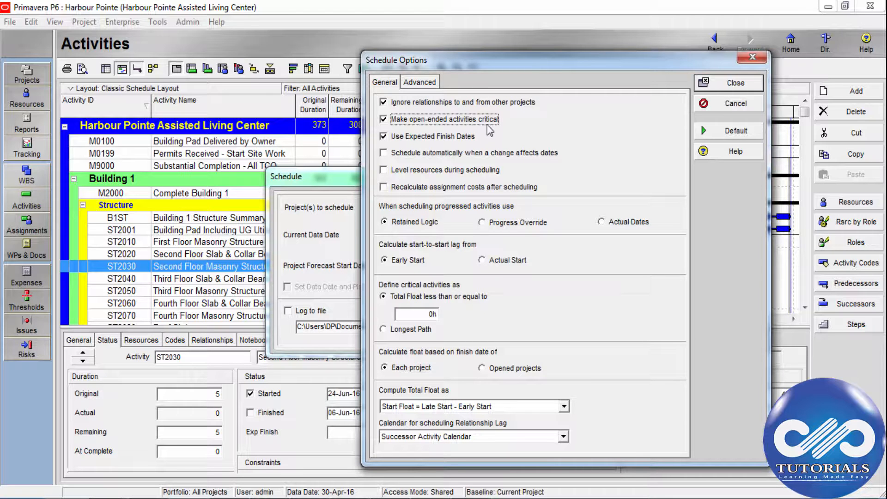
click(400, 169)
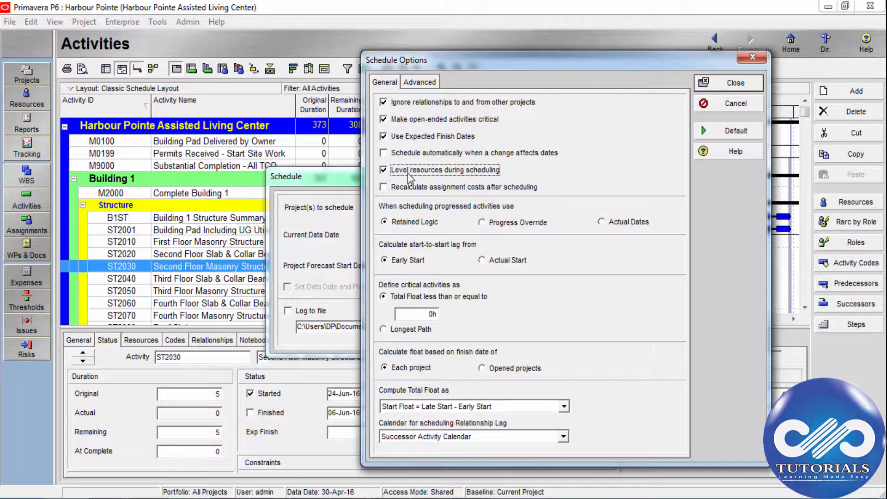
click(384, 187)
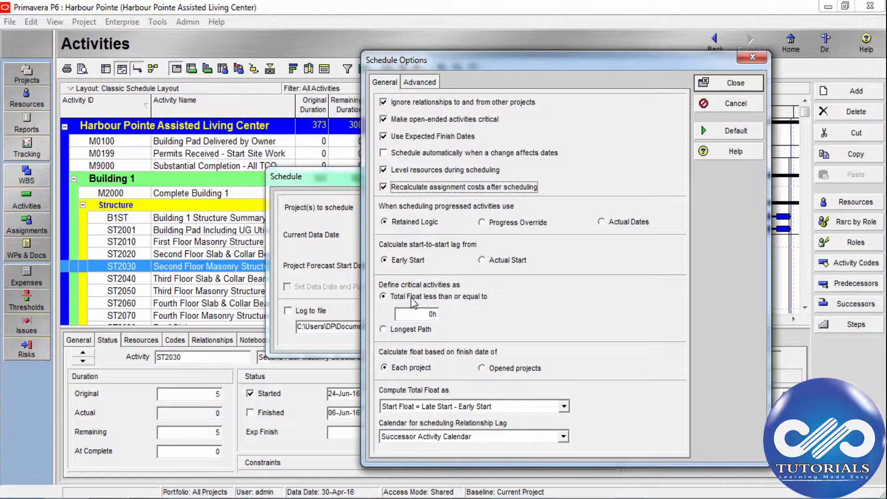
Define critical activities by Longest Path instead of by total float.
click(424, 317)
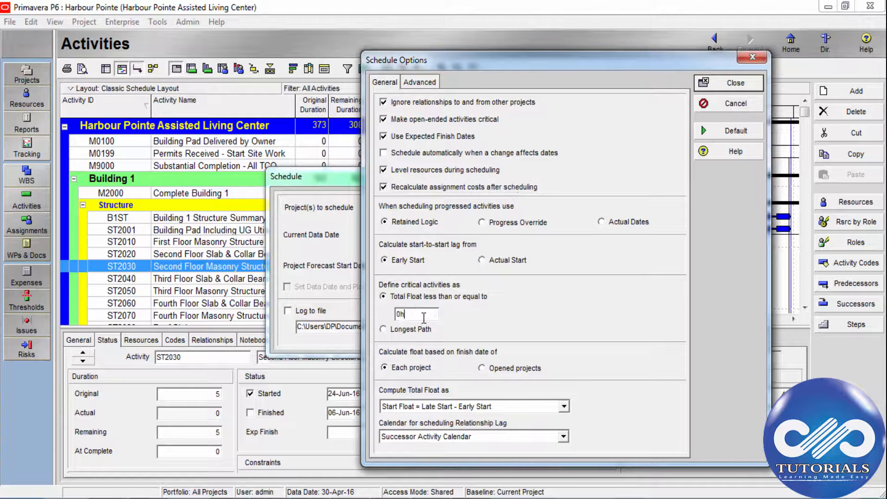
drag(398, 314, 468, 318)
click(386, 330)
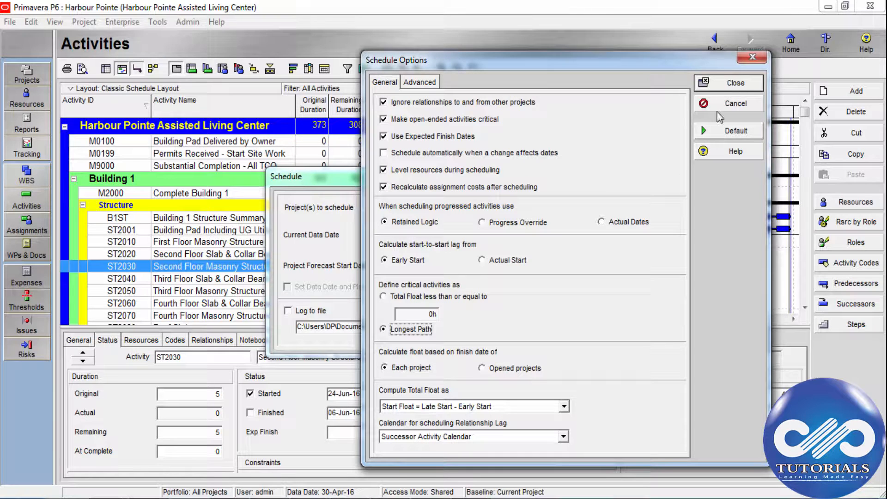
click(734, 87)
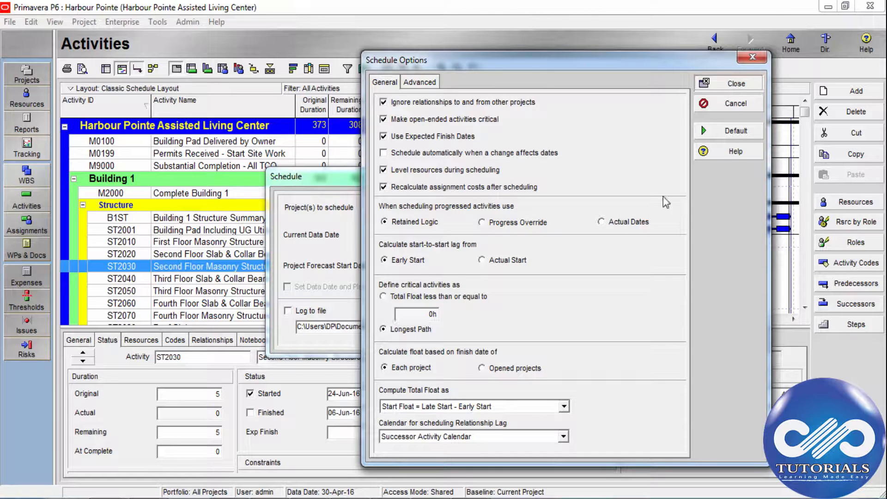
Calculate multiple float paths using Free Float, ending with the Install Railings activity.
click(418, 82)
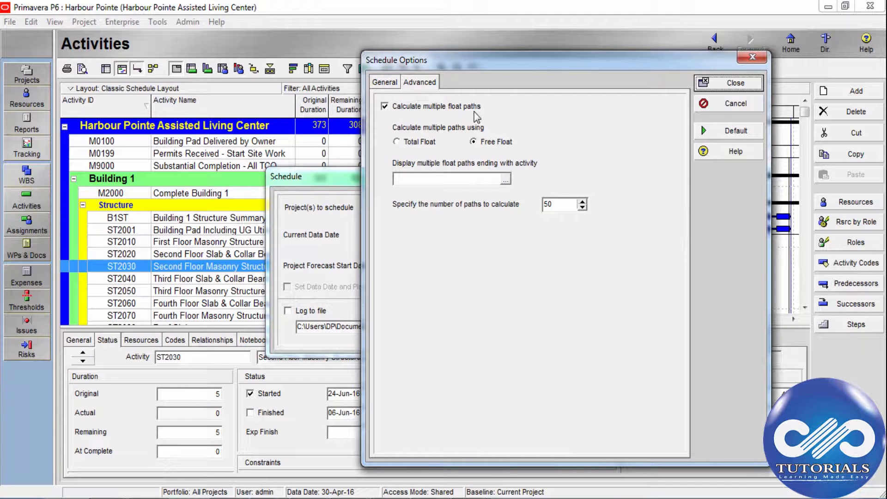
click(387, 109)
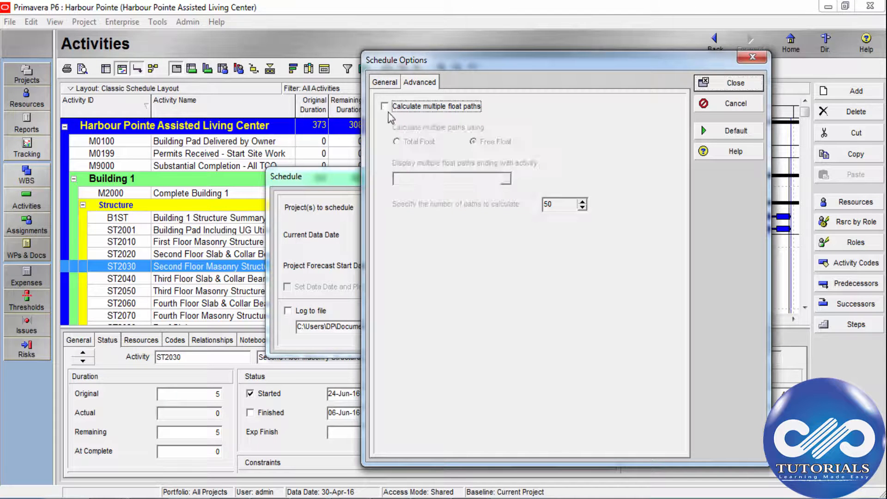
click(387, 107)
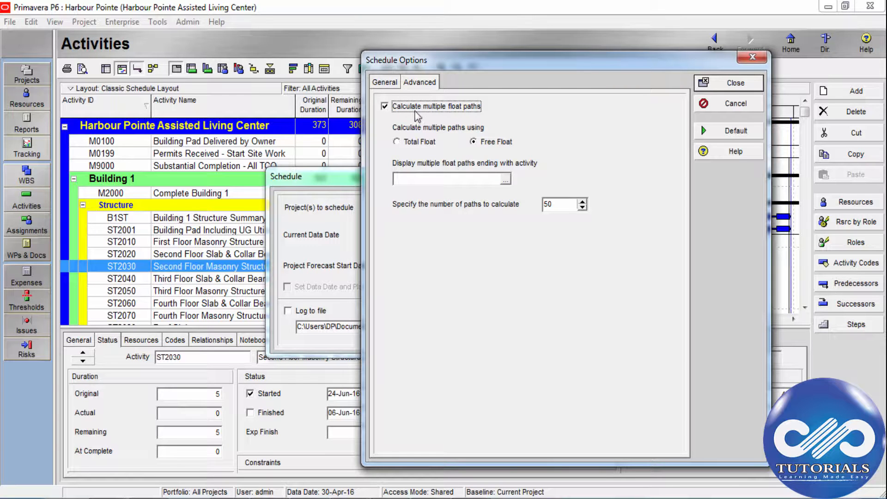
click(404, 141)
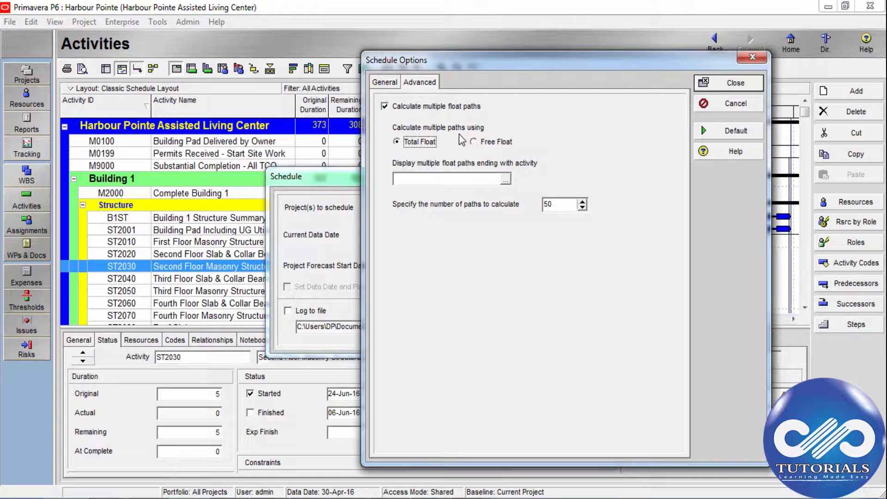
click(472, 141)
click(505, 180)
click(416, 238)
scroll(413, 239, down, 10)
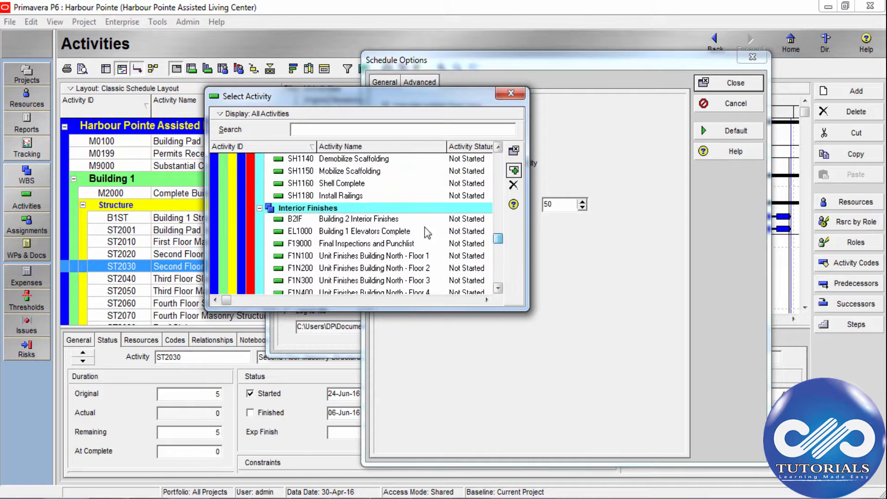
double_click(359, 197)
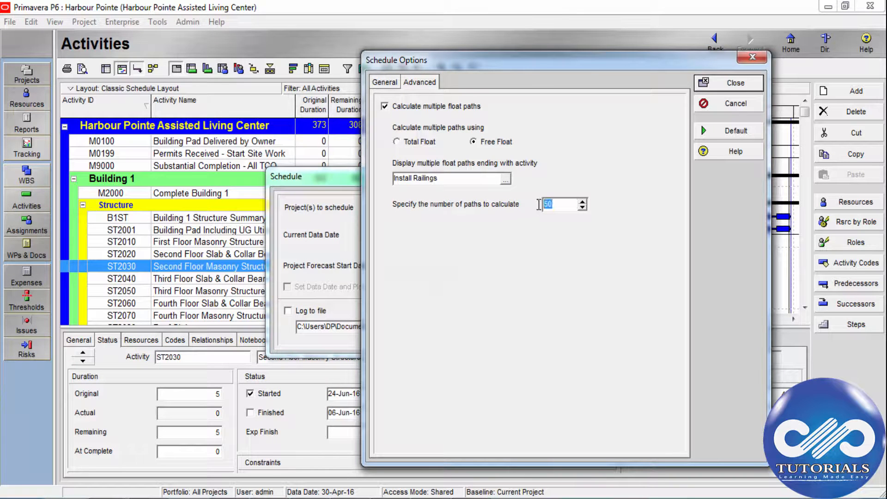
Edit the number of float paths to calculate and schedule the project with the chosen options.
click(556, 209)
text(0)
click(729, 85)
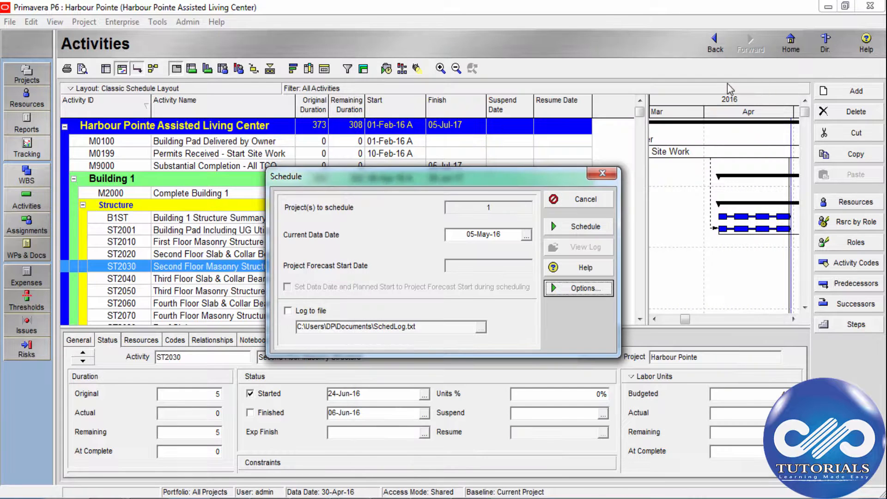
click(594, 226)
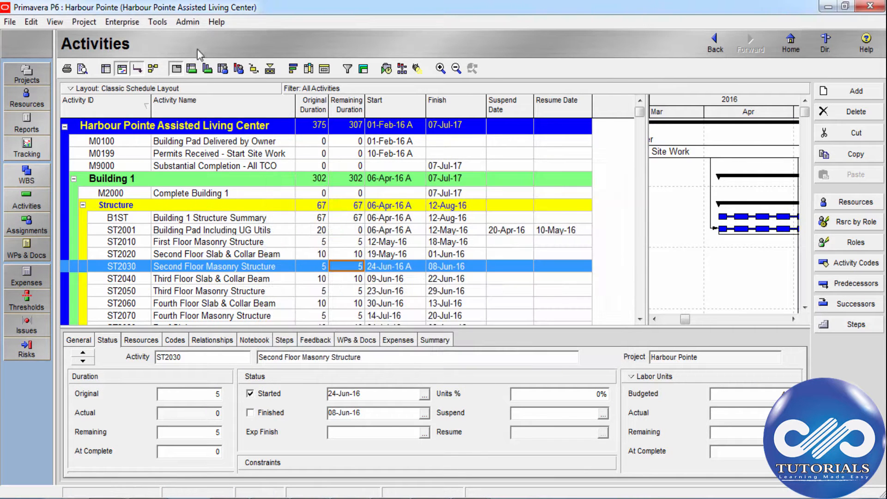
Open Job Services and add a new job to the job queue.
click(157, 23)
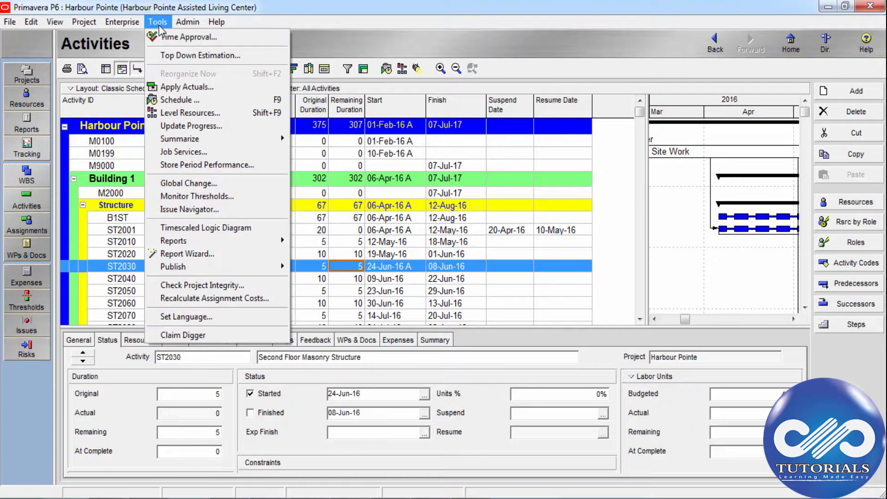
click(244, 153)
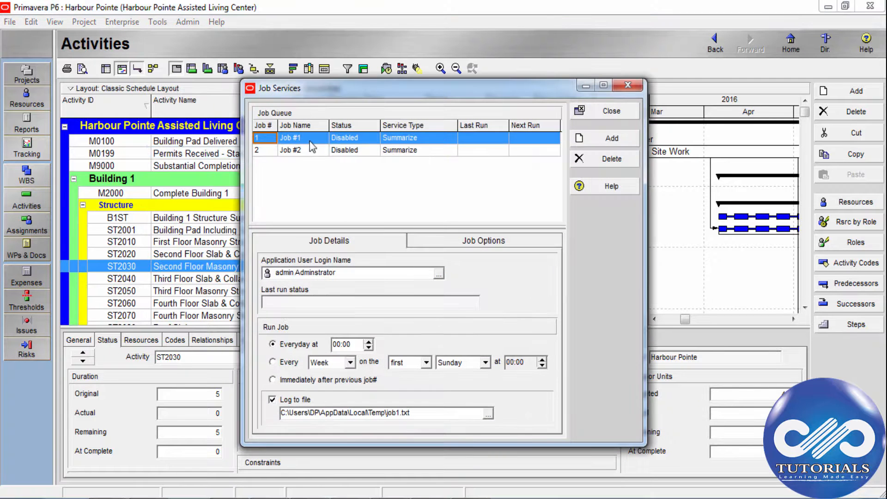
click(594, 139)
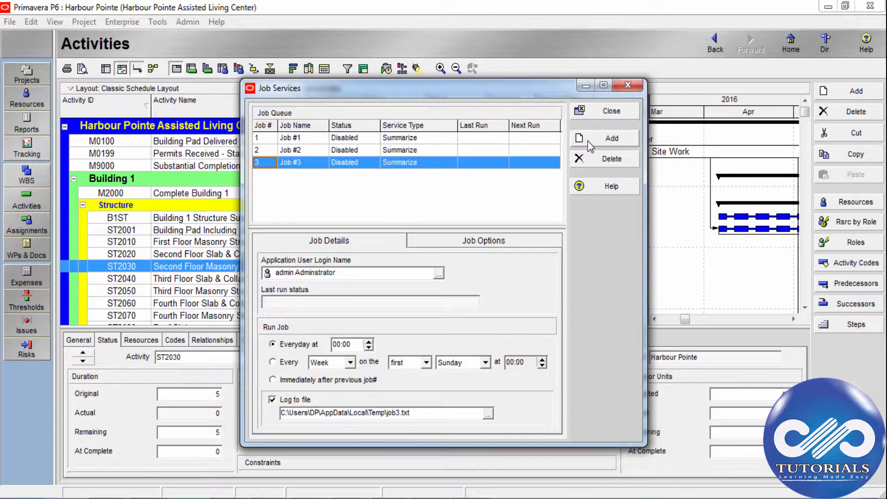
Examine the service types and details of the three jobs in the queue.
click(416, 148)
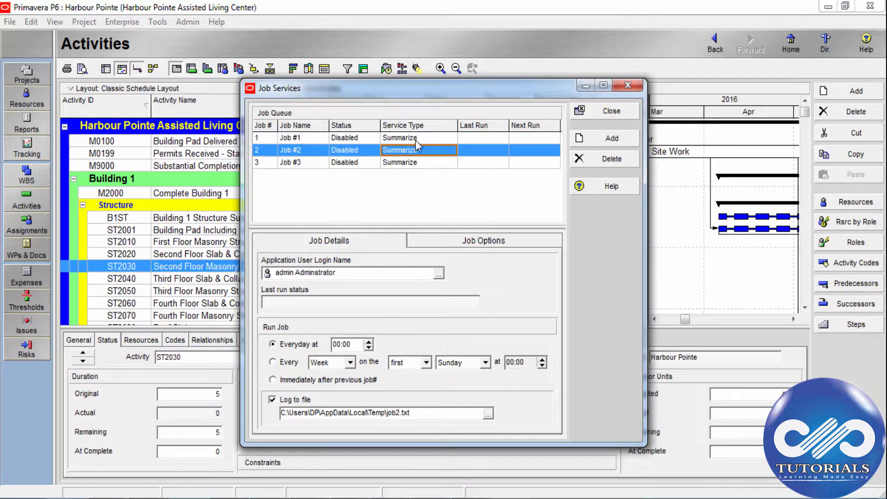
click(415, 139)
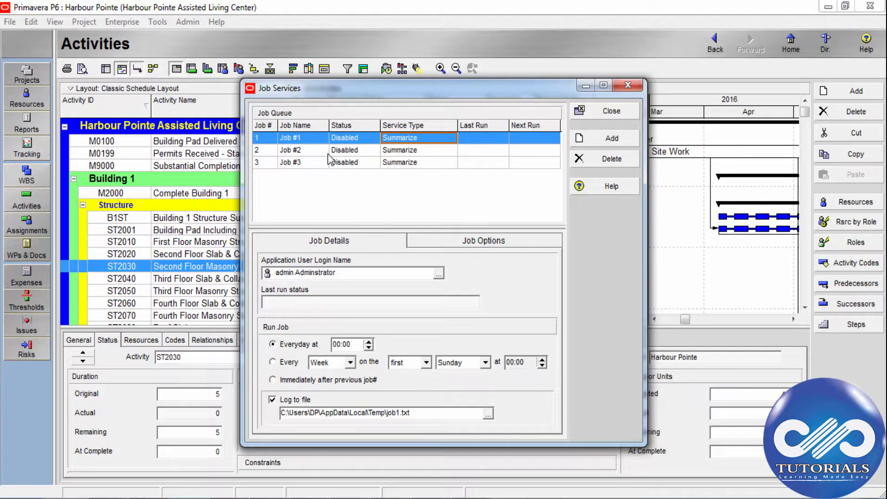
click(458, 151)
click(434, 161)
click(431, 137)
click(434, 151)
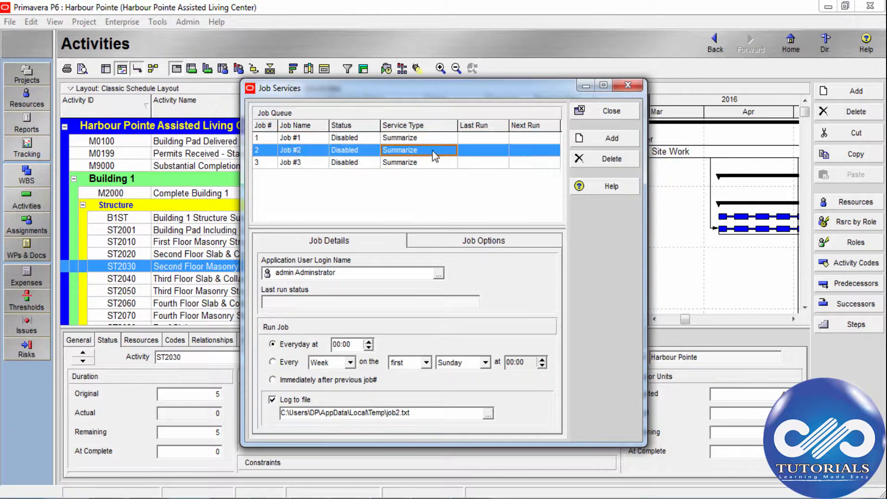
click(307, 162)
Delete Job #2 and Job #3 from the job queue.
click(368, 152)
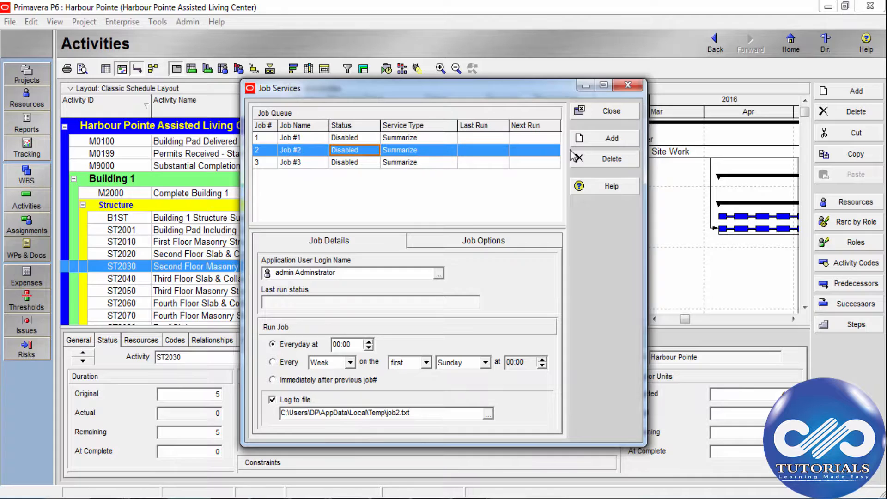
click(601, 158)
click(411, 293)
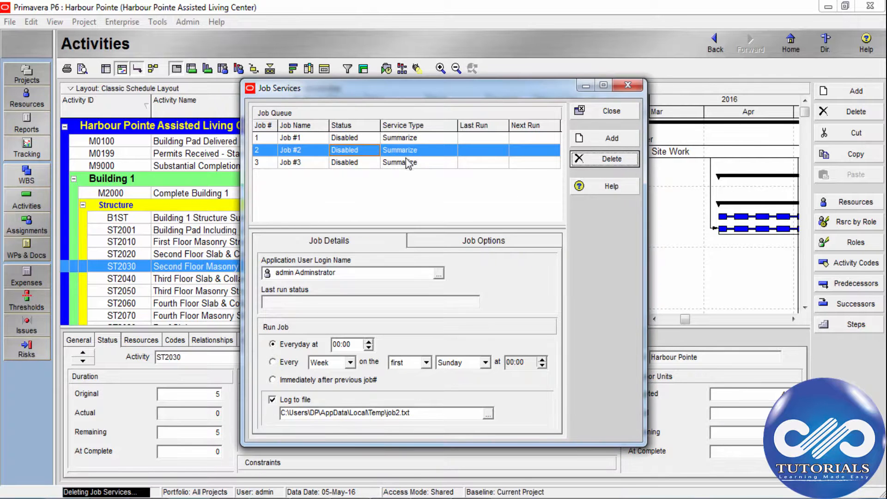
click(603, 158)
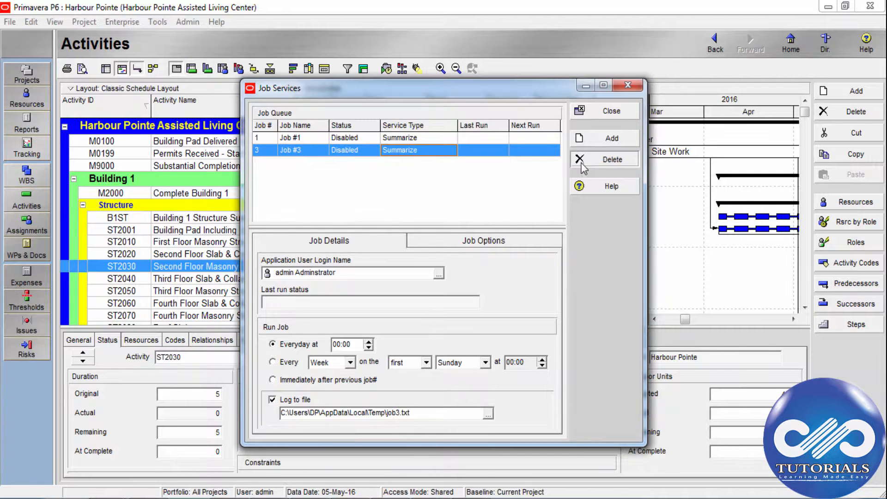
click(412, 293)
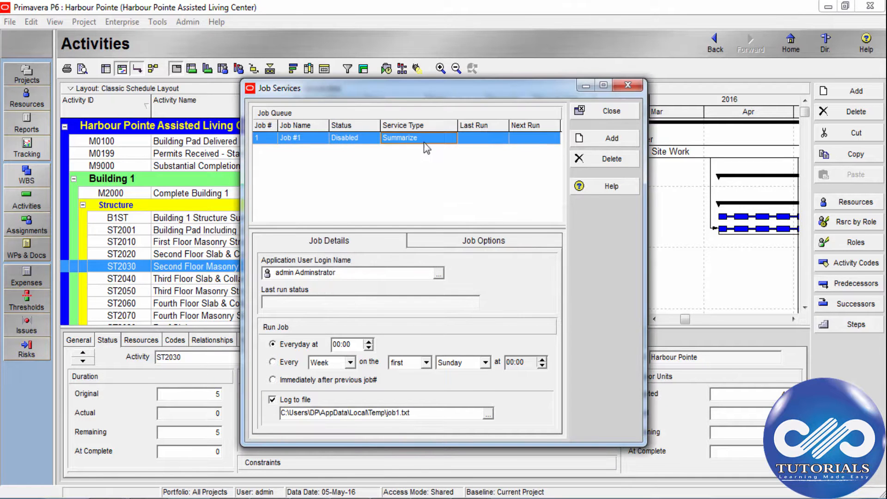
Set the status of Job #1 to Enabled.
click(357, 139)
click(356, 140)
click(357, 161)
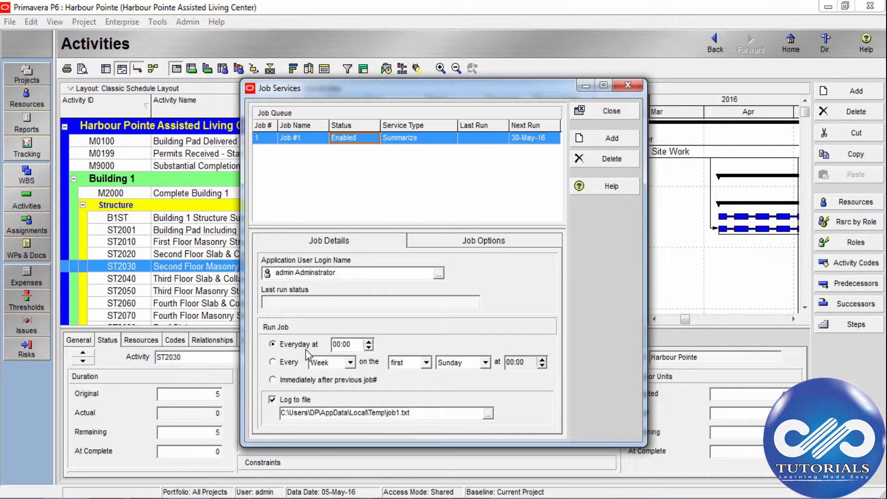
Set Job #1 to run every Month instead of every day, and close Job Services.
click(285, 362)
click(350, 365)
click(341, 388)
click(350, 362)
click(333, 394)
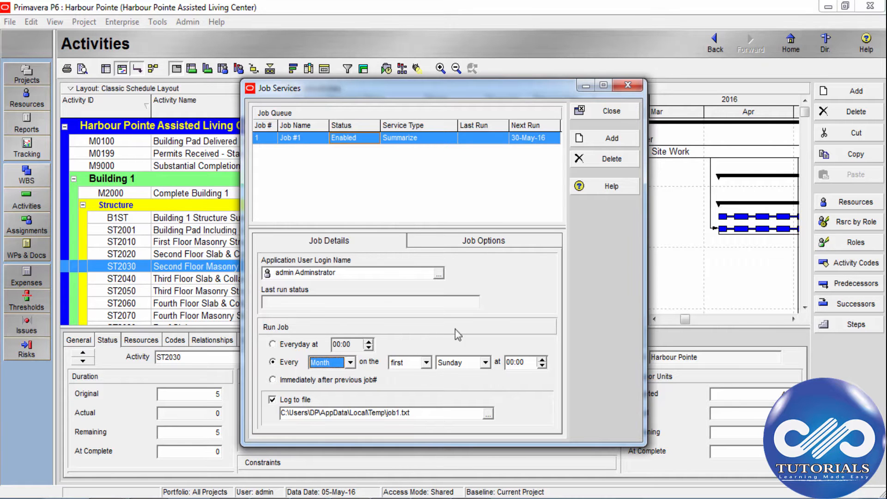
click(616, 113)
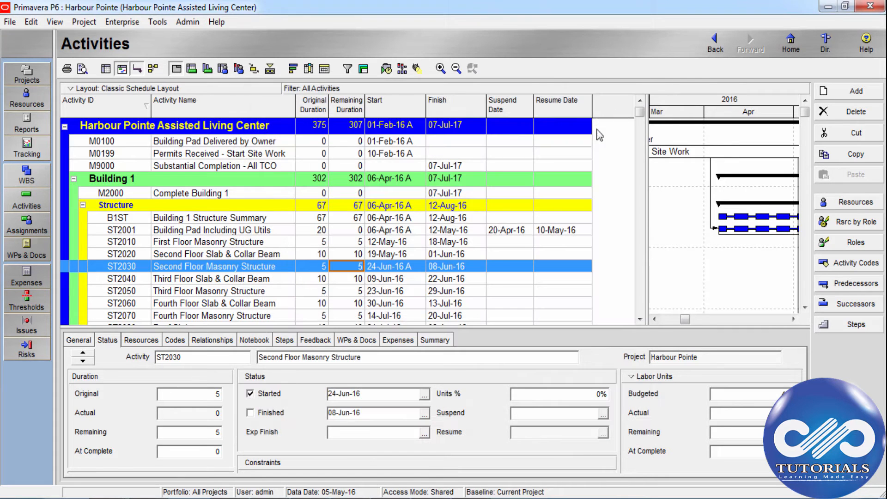